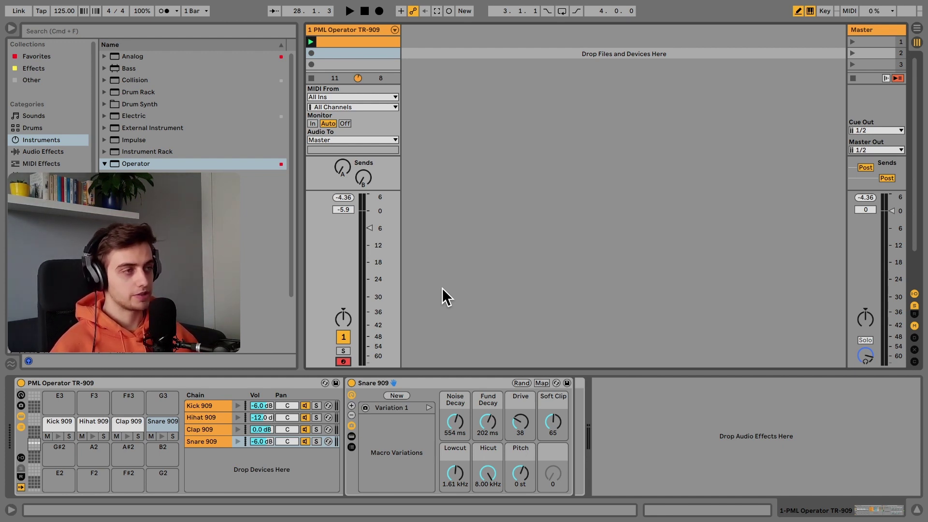
# Step: Randomize the Snare 909 macros four times, ending at Noise Decay 463 ms and Drive 31
pyautogui.click(523, 382)
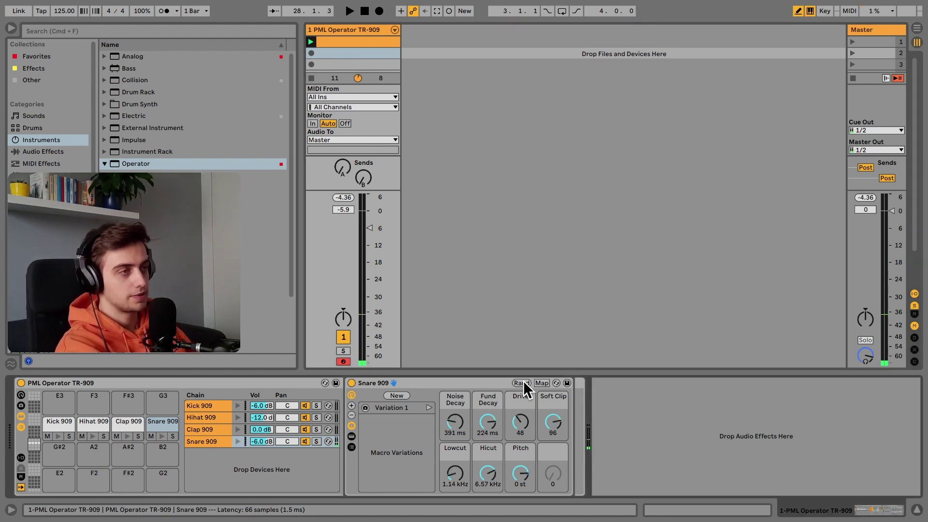
pyautogui.click(523, 382)
pyautogui.click(523, 382)
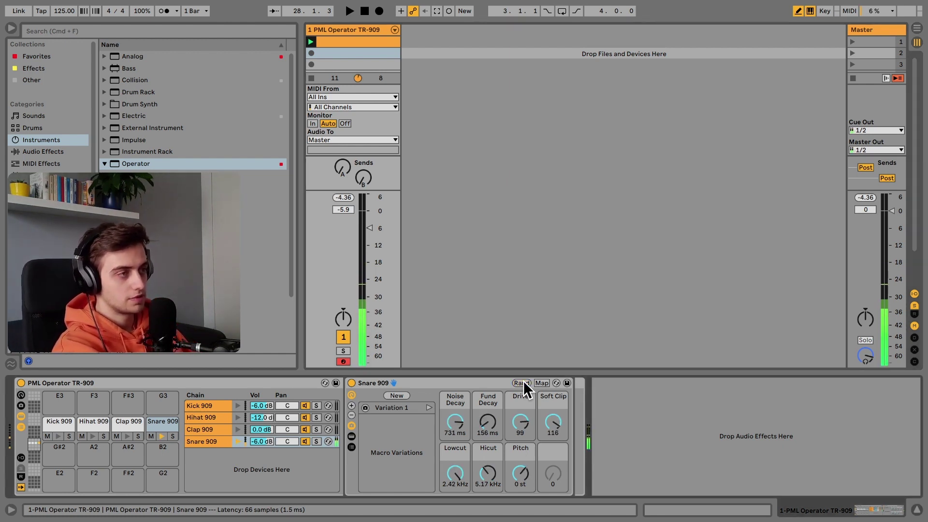
pyautogui.click(523, 381)
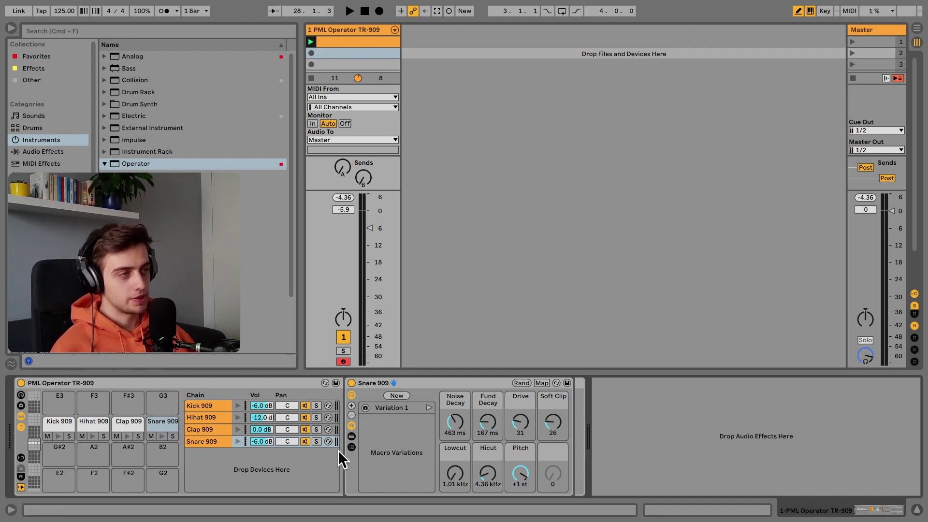
pyautogui.click(352, 437)
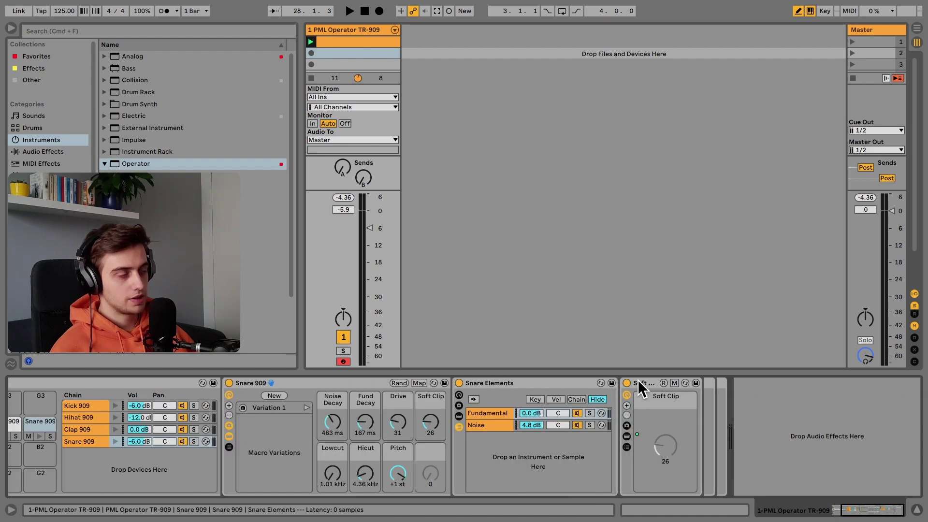
pyautogui.doubleClick(637, 379)
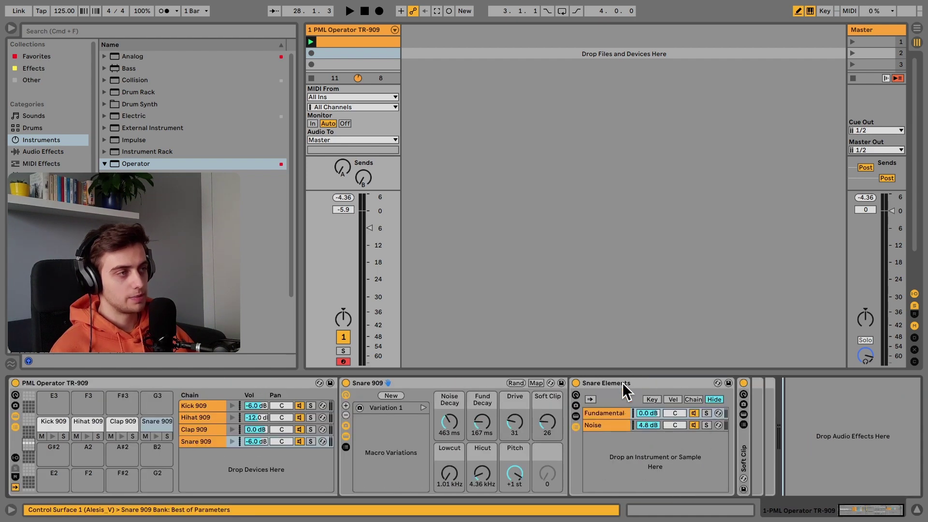
pyautogui.doubleClick(741, 430)
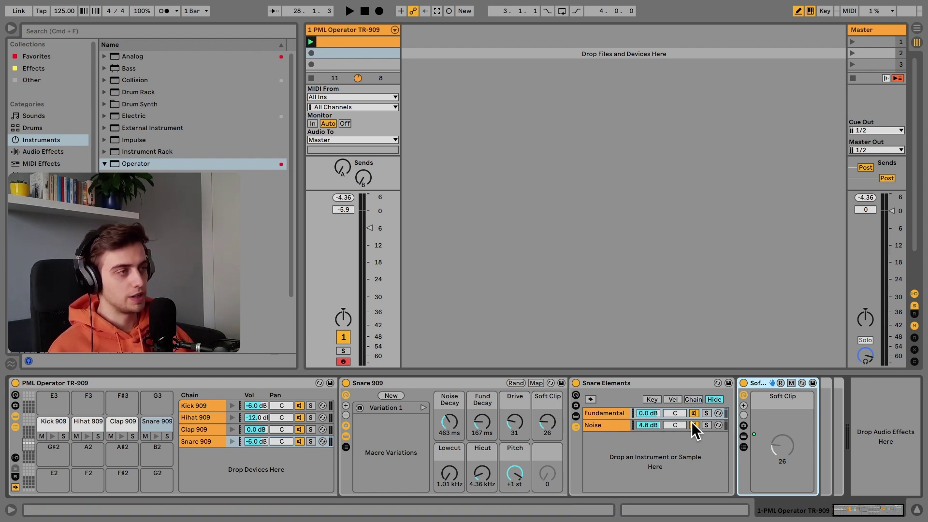
pyautogui.click(707, 413)
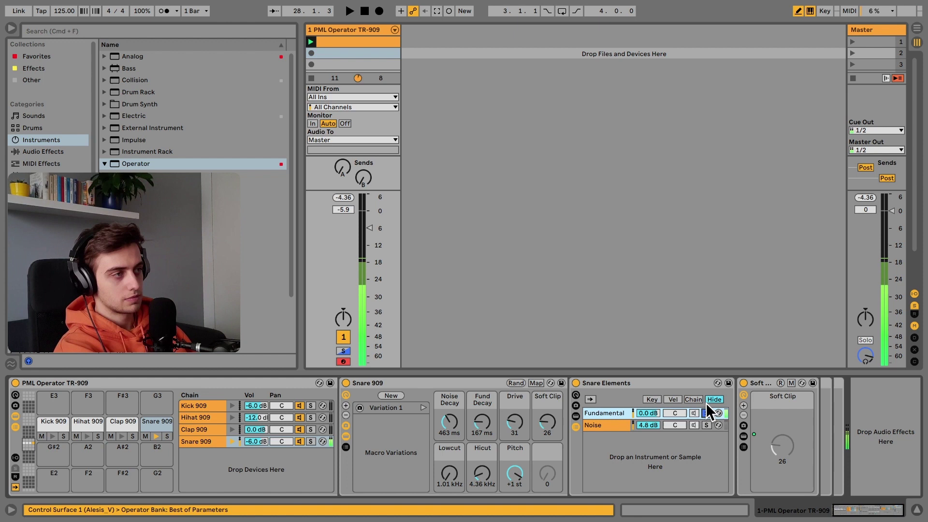
pyautogui.click(707, 425)
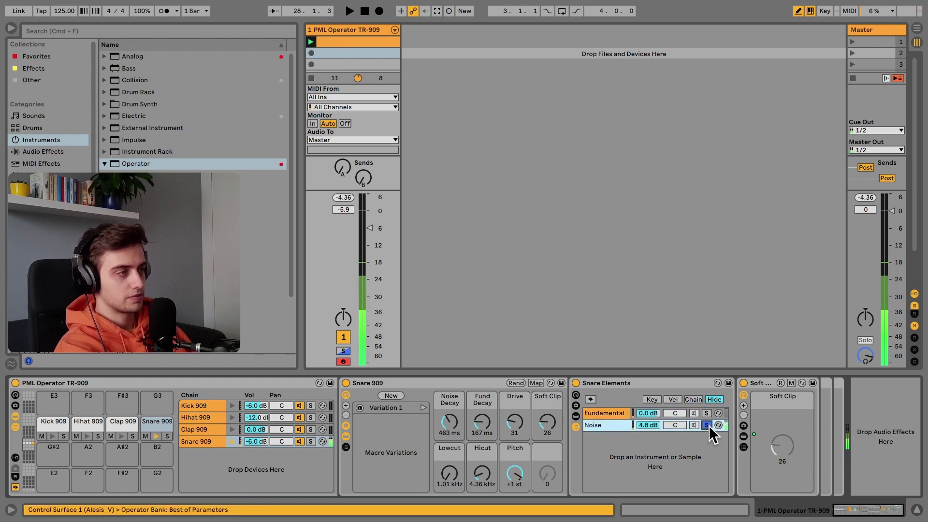
pyautogui.click(707, 425)
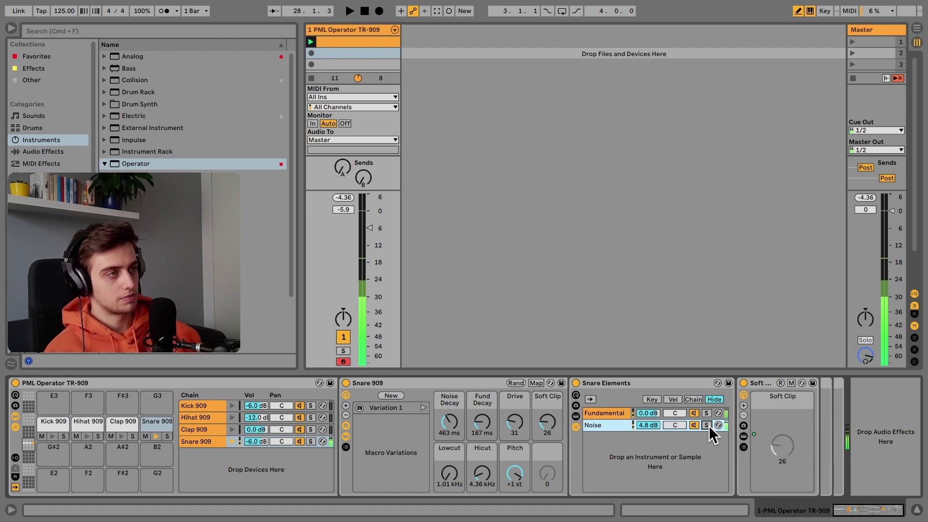
# Step: Insert a new MIDI track and load a fresh Operator onto it as track 2
pyautogui.rightClick(462, 55)
pyautogui.click(481, 70)
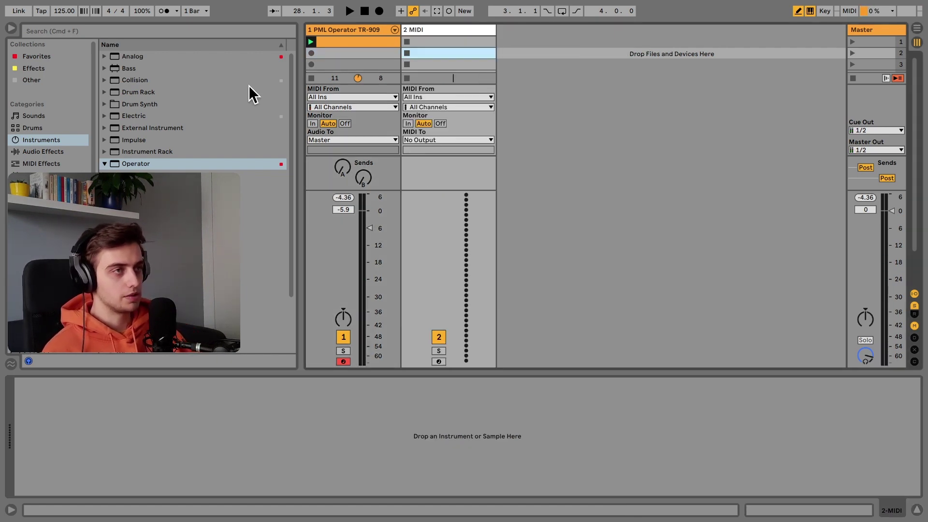
pyautogui.doubleClick(134, 165)
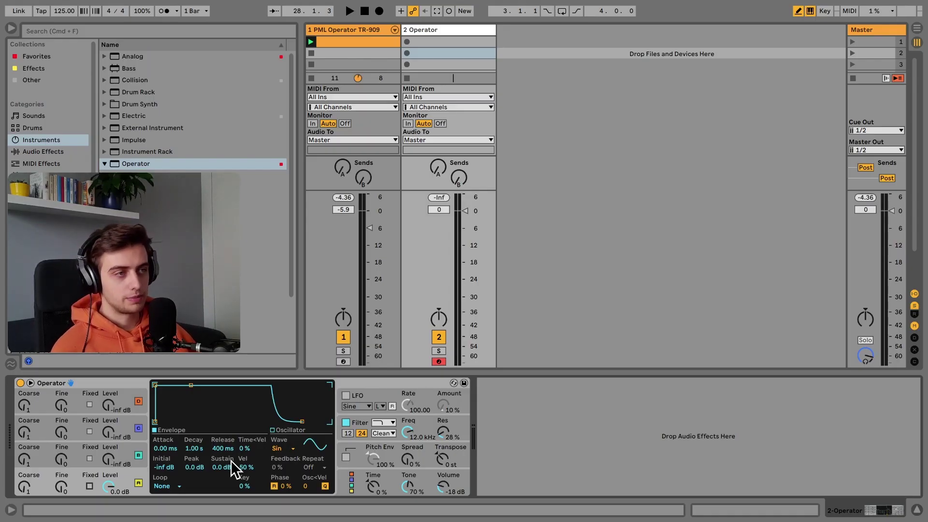
# Step: Audition the new Operator and tune oscillator A to Coarse 0.5, Fine 325
pyautogui.press('a')
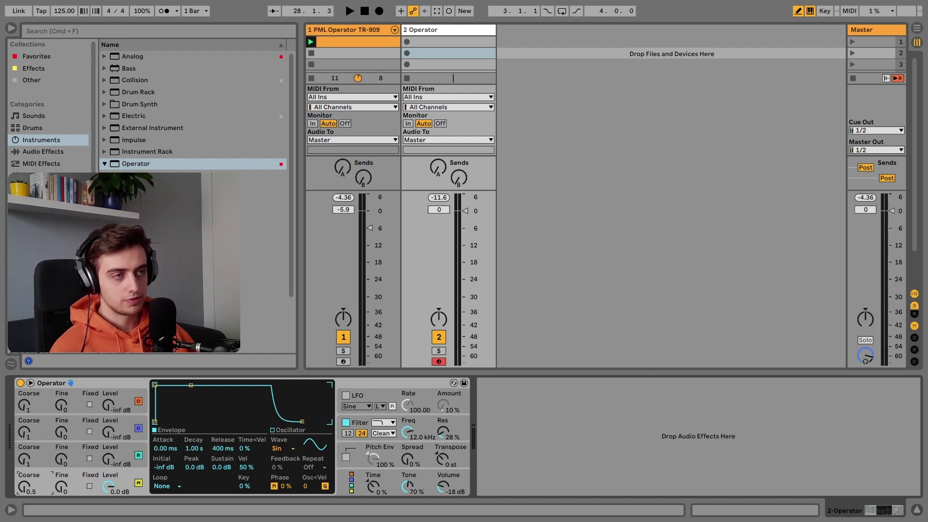
pyautogui.press('a')
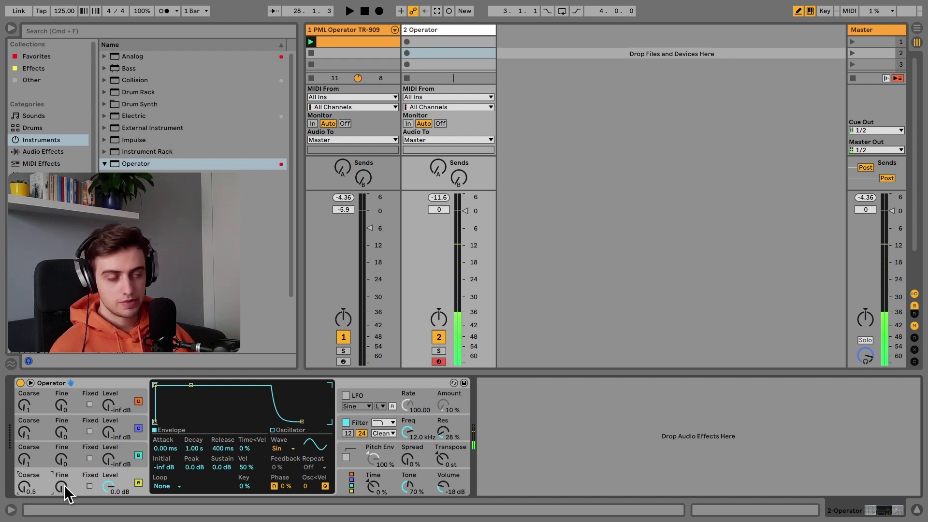
pyautogui.moveTo(64, 486); pyautogui.dragTo(64, 470)
pyautogui.press('a')
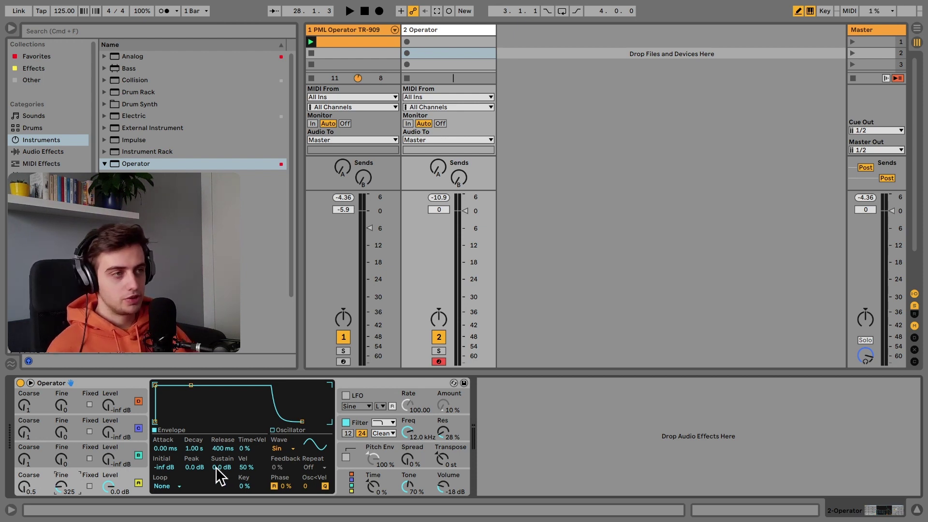
# Step: Make the envelope percussive: Sustain -inf dB, Decay and Release both 376 ms
pyautogui.moveTo(225, 468); pyautogui.dragTo(225, 498)
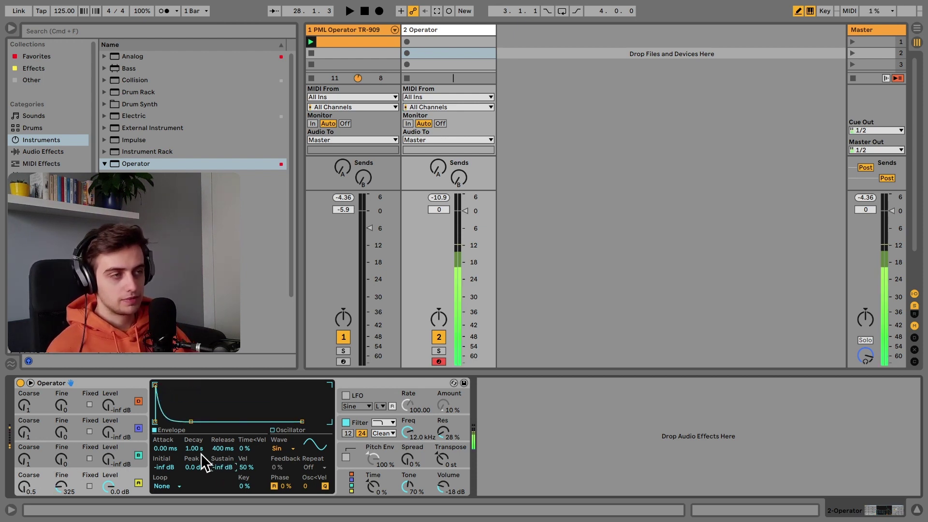
pyautogui.moveTo(196, 448); pyautogui.dragTo(196, 466)
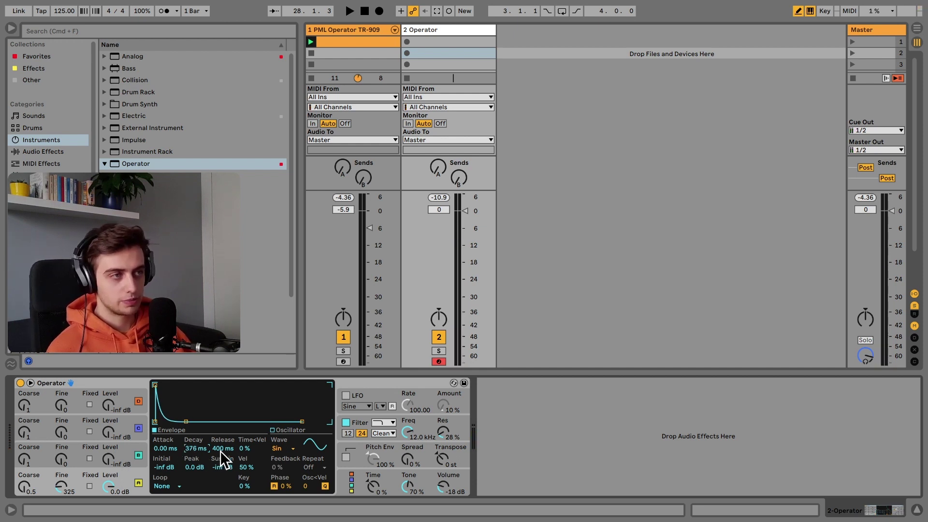
pyautogui.moveTo(220, 451); pyautogui.dragTo(219, 446)
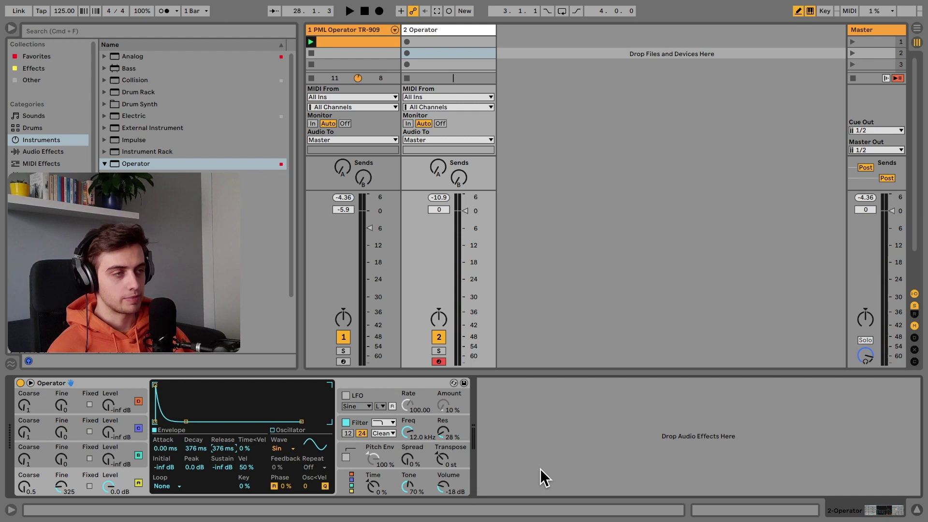
pyautogui.click(47, 151)
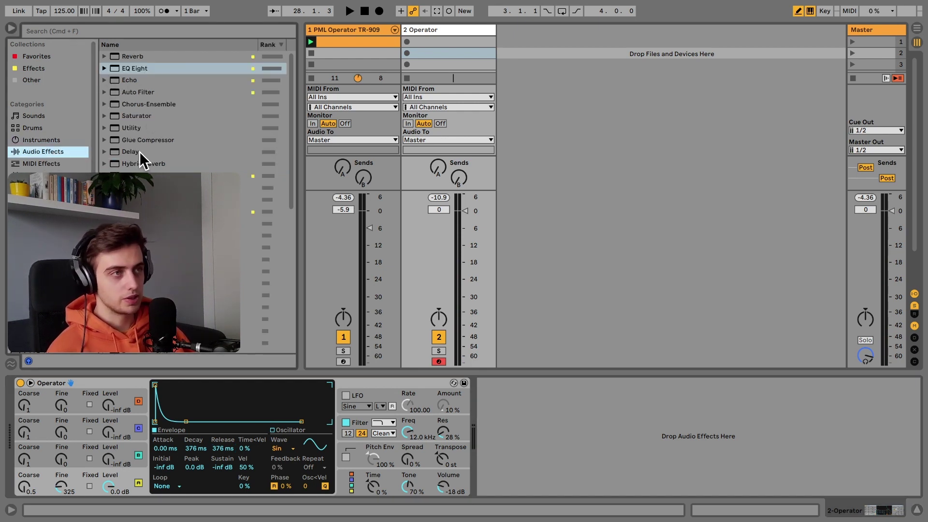
# Step: Add a Glue Compressor after Operator with 17.6 dB Makeup and set track 2 to -6.0 dB
pyautogui.doubleClick(152, 140)
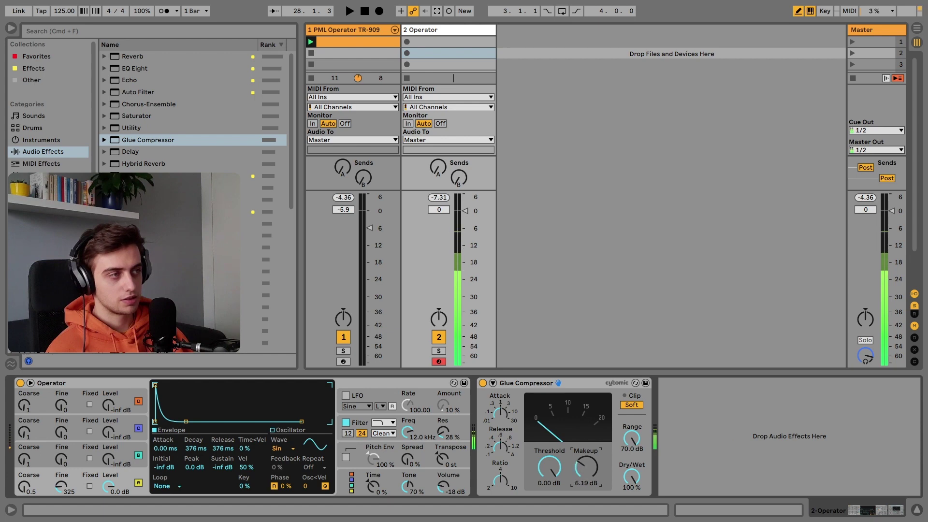
pyautogui.moveTo(586, 467); pyautogui.dragTo(586, 447)
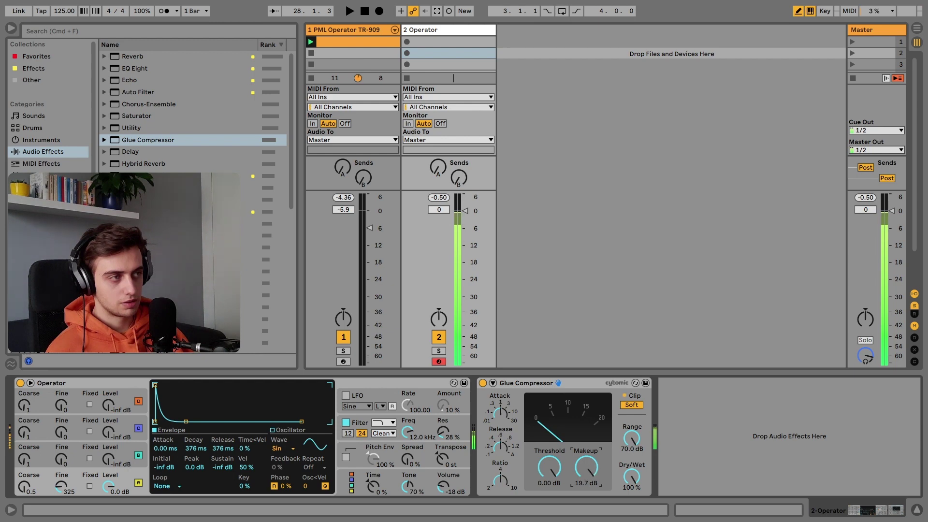
pyautogui.press('super+z')
pyautogui.press('super+z')
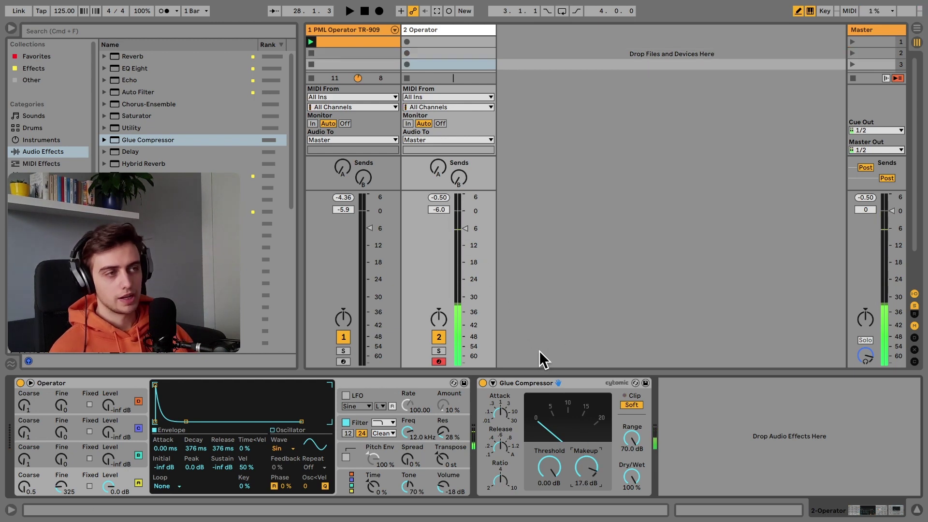
# Step: Group Operator and Glue Compressor into an Instrument Rack and add a new empty chain
pyautogui.click(573, 382)
pyautogui.click(404, 390)
pyautogui.press('super+g')
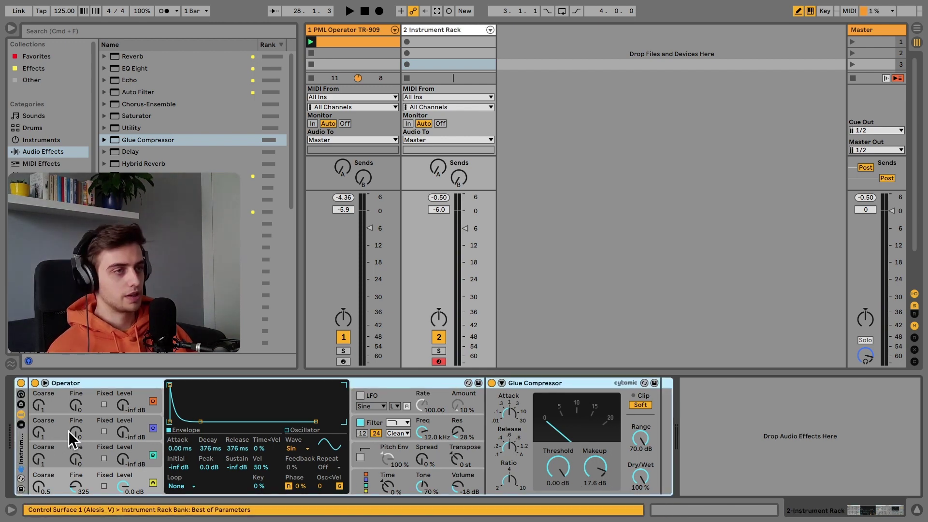
pyautogui.click(22, 425)
pyautogui.rightClick(80, 447)
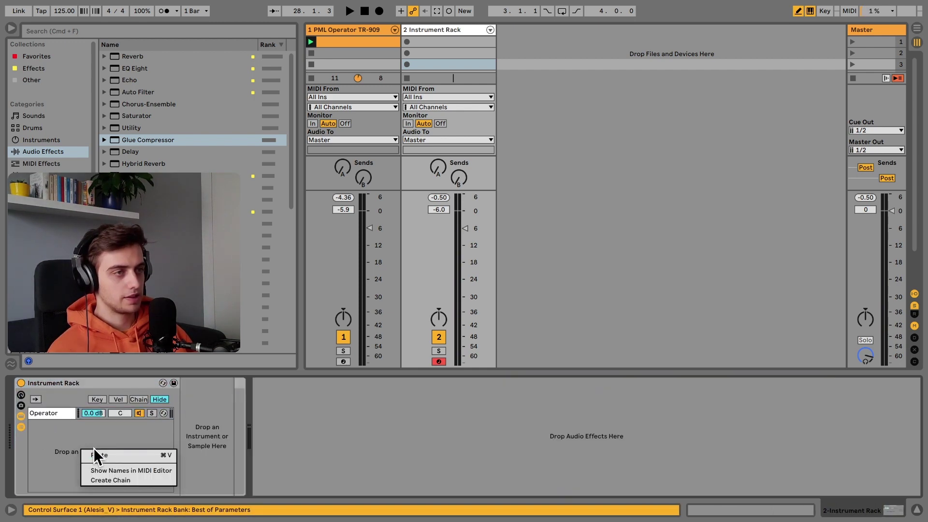
pyautogui.click(101, 475)
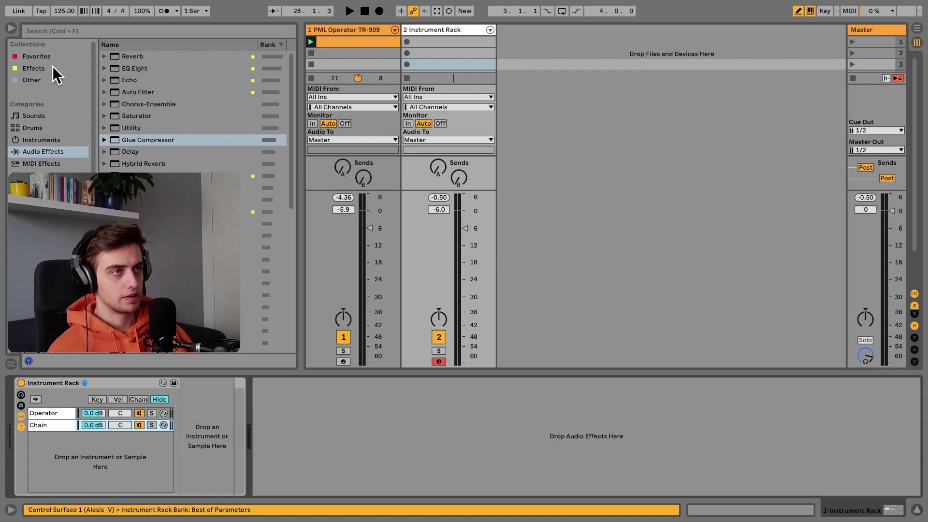
# Step: Load Operator on the new chain with White Noise, -inf dB sustain, filter off, chain soloed
pyautogui.click(36, 56)
pyautogui.moveTo(136, 70); pyautogui.dragTo(199, 415)
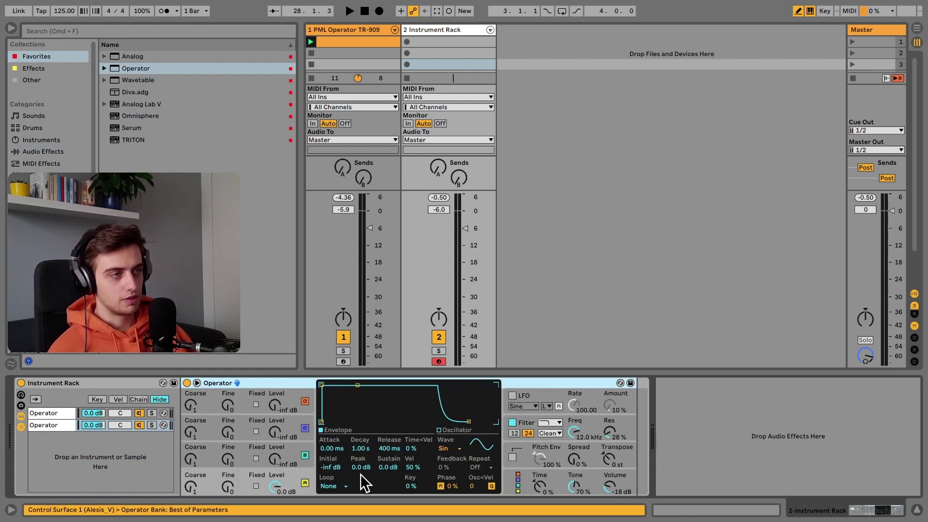
pyautogui.click(454, 448)
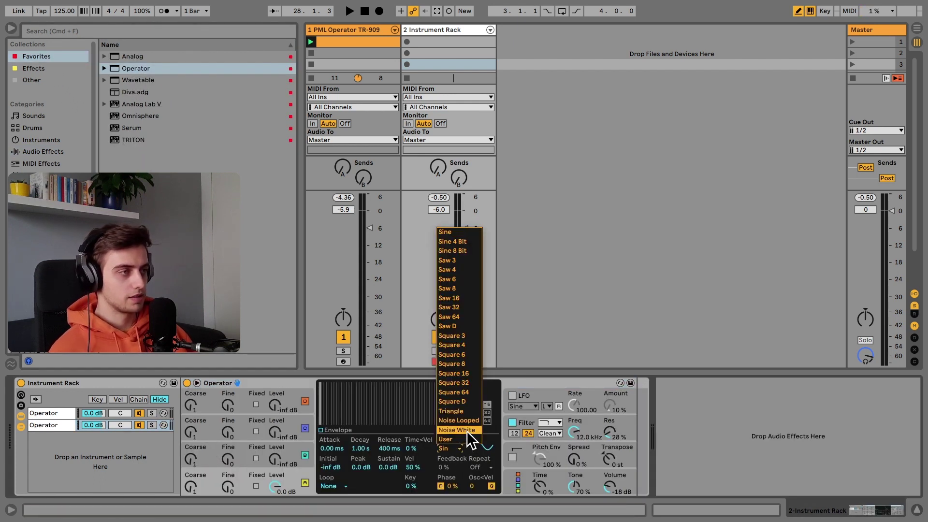
pyautogui.click(467, 430)
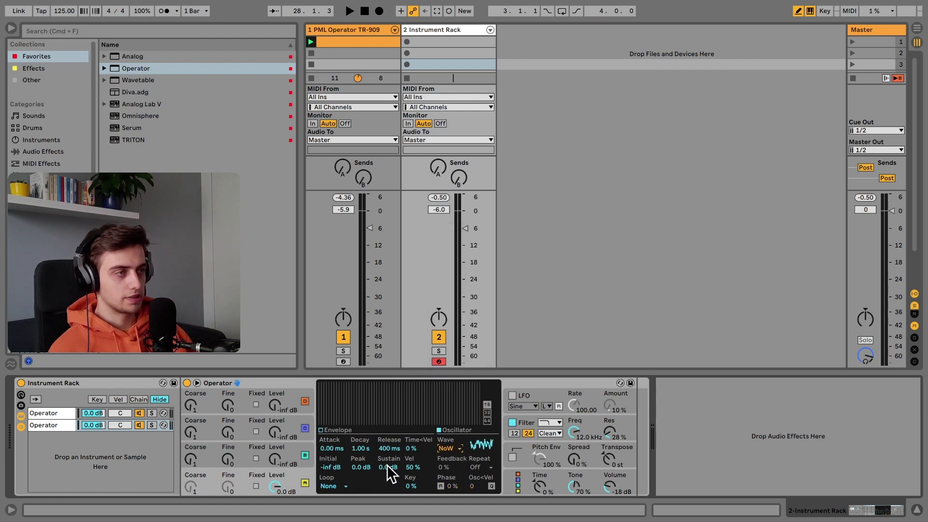
pyautogui.moveTo(387, 465); pyautogui.dragTo(387, 488)
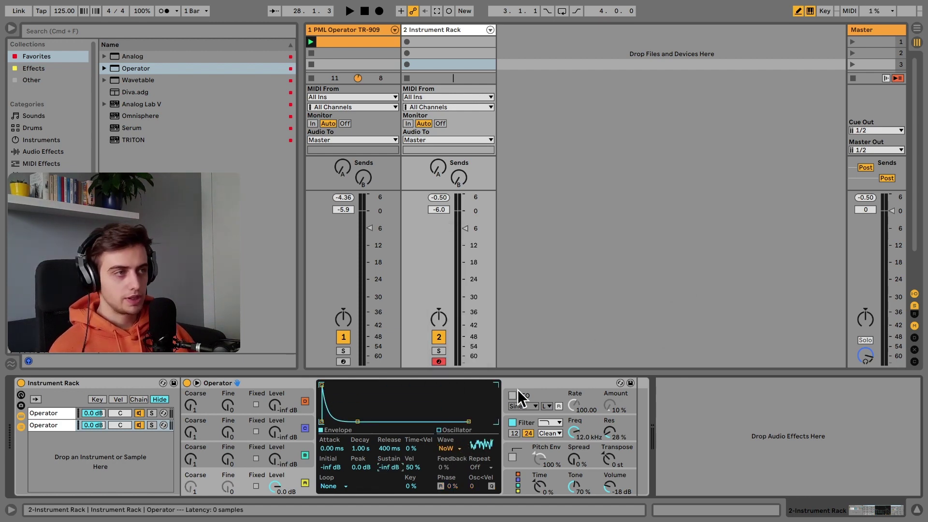
pyautogui.click(151, 425)
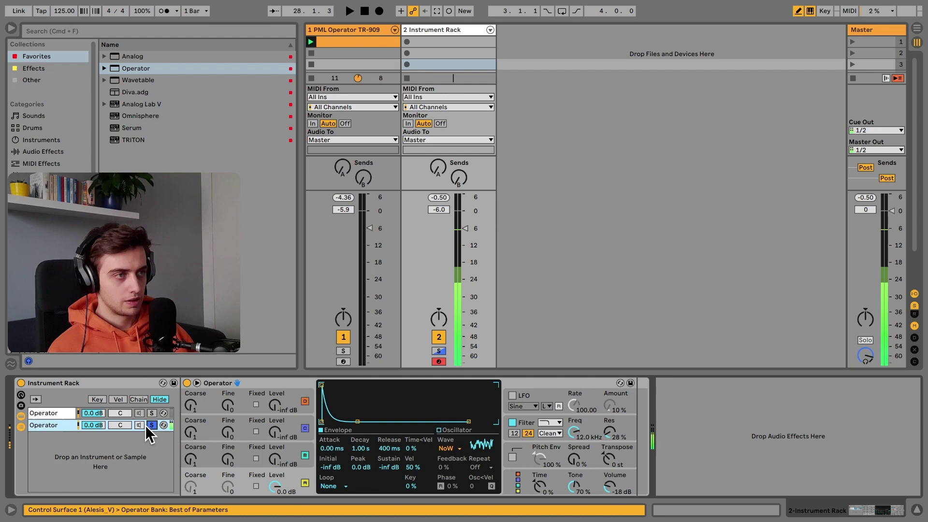
pyautogui.click(519, 428)
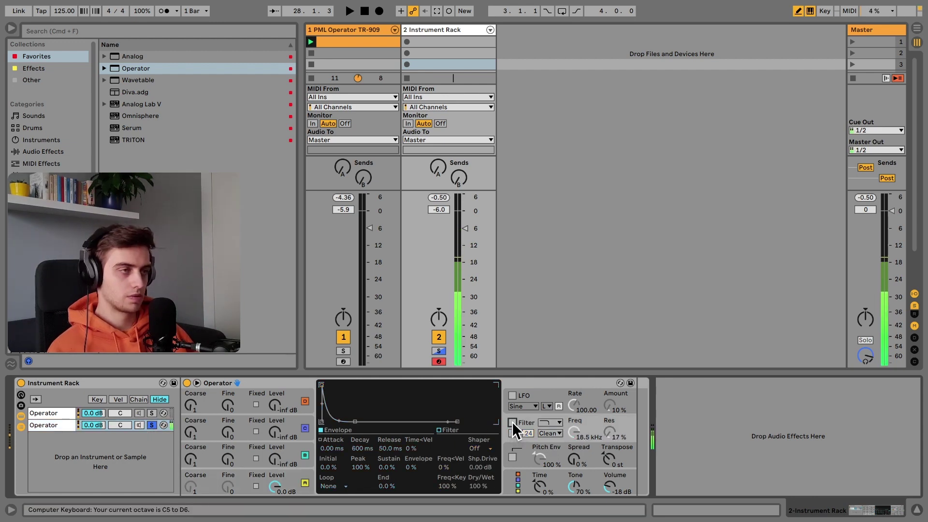
pyautogui.click(242, 484)
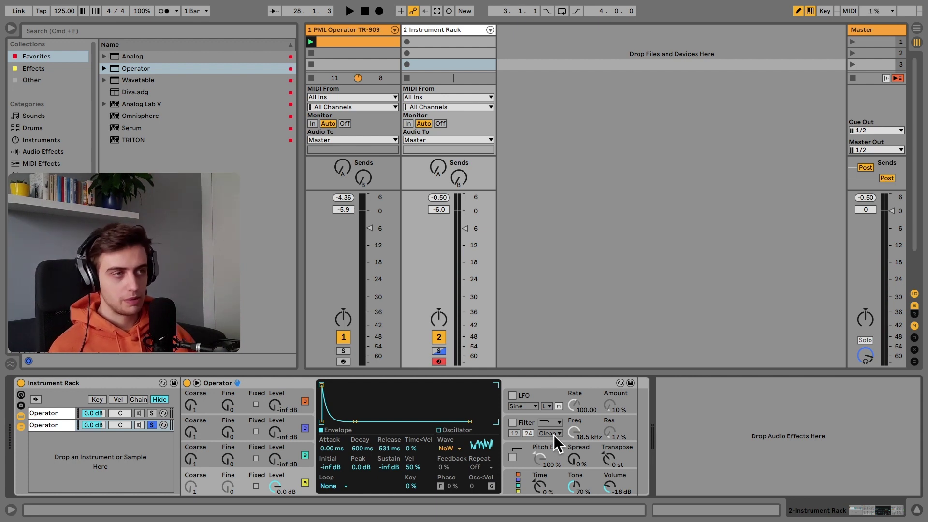
# Step: Search the browser for 'gate' and load Gate after the noise Operator
pyautogui.click(97, 31)
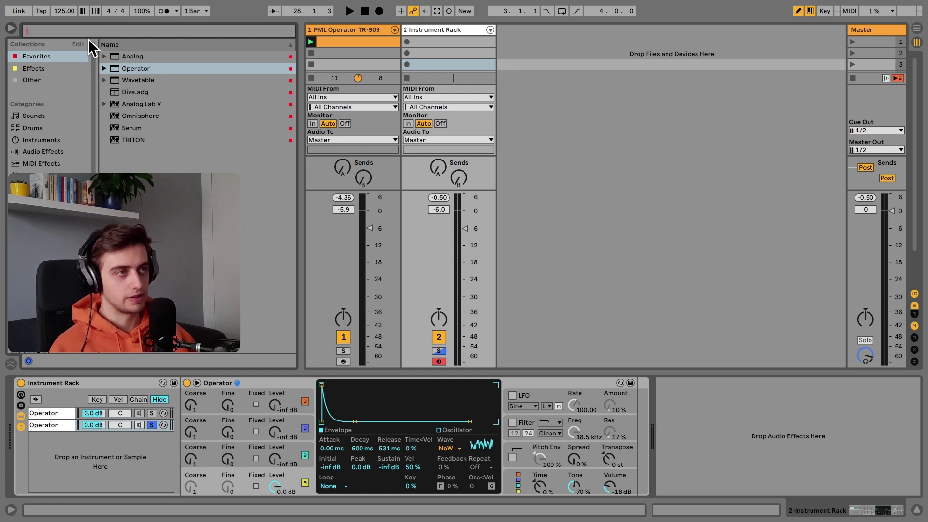
pyautogui.write('gate')
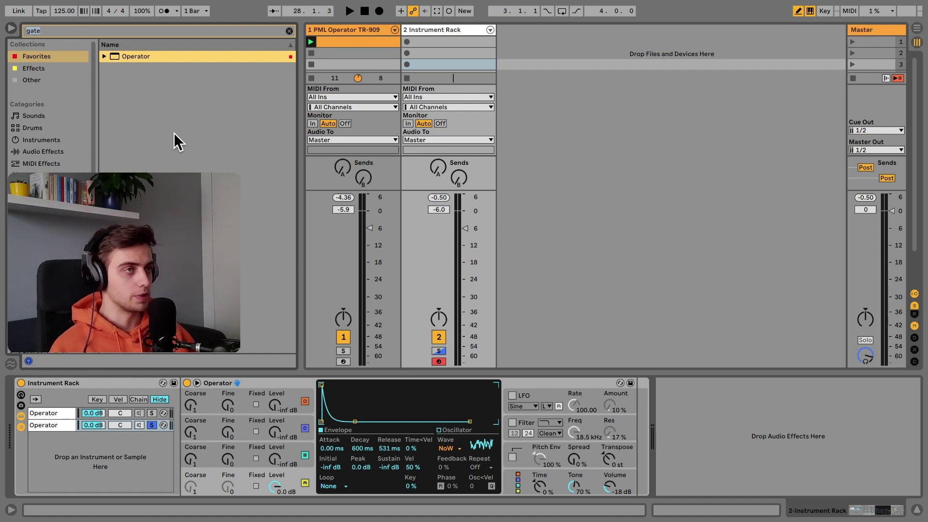
pyautogui.press('Escape')
pyautogui.click(44, 151)
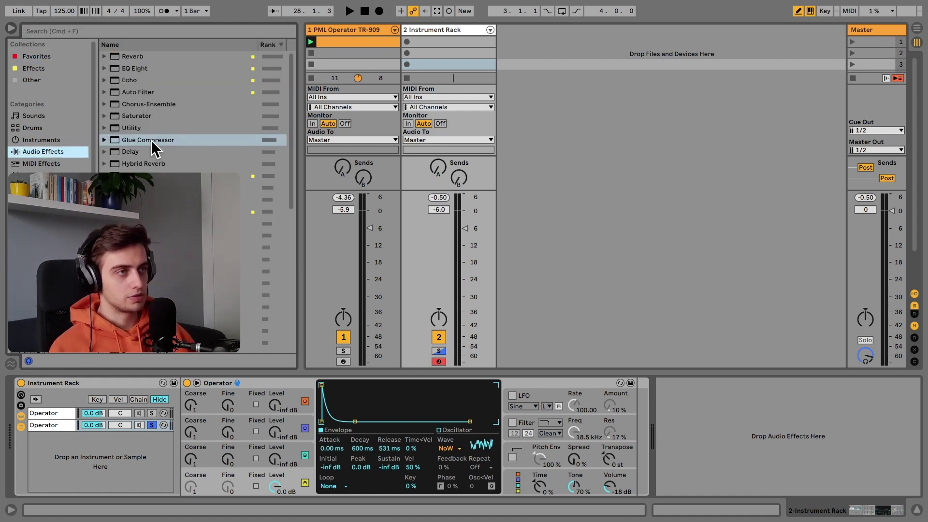
pyautogui.press('super+f')
pyautogui.write('gate')
pyautogui.press('Return')
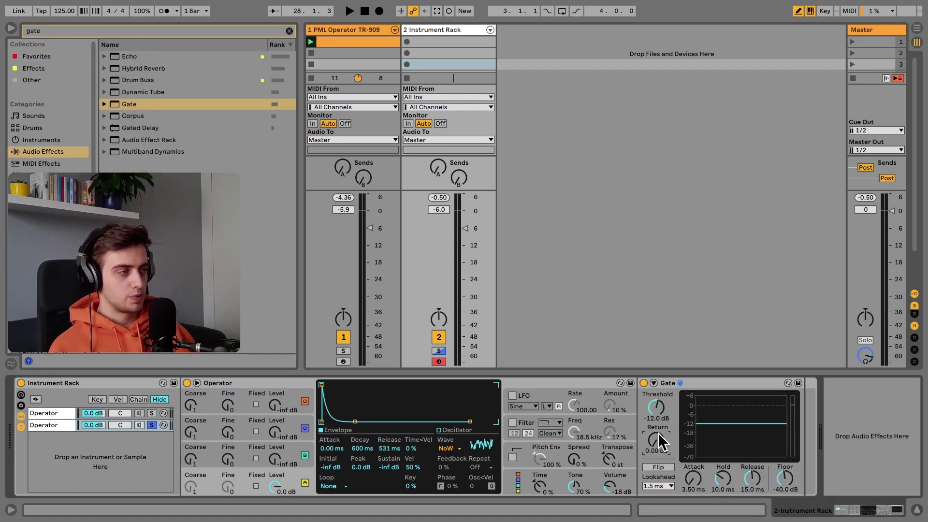
# Step: Set the Gate threshold to -22.6 dB and release to 42.6 ms, then unsolo the noise chain
pyautogui.moveTo(662, 408); pyautogui.dragTo(662, 440)
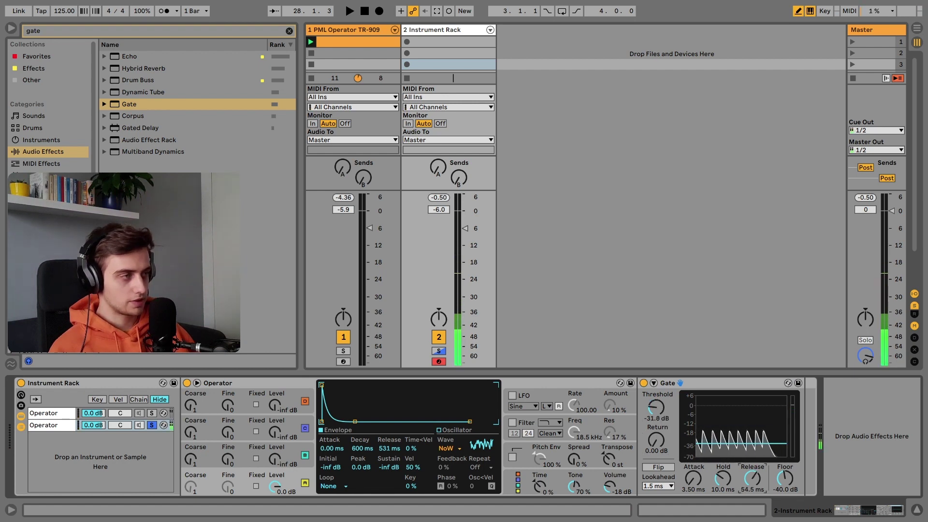
pyautogui.moveTo(753, 478); pyautogui.dragTo(752, 466)
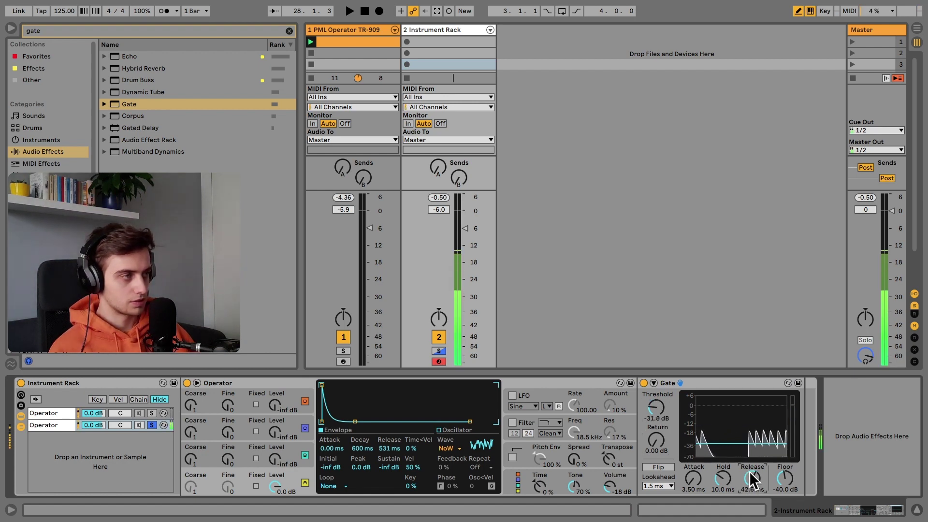
pyautogui.press('XF86AudioLowerVolume')
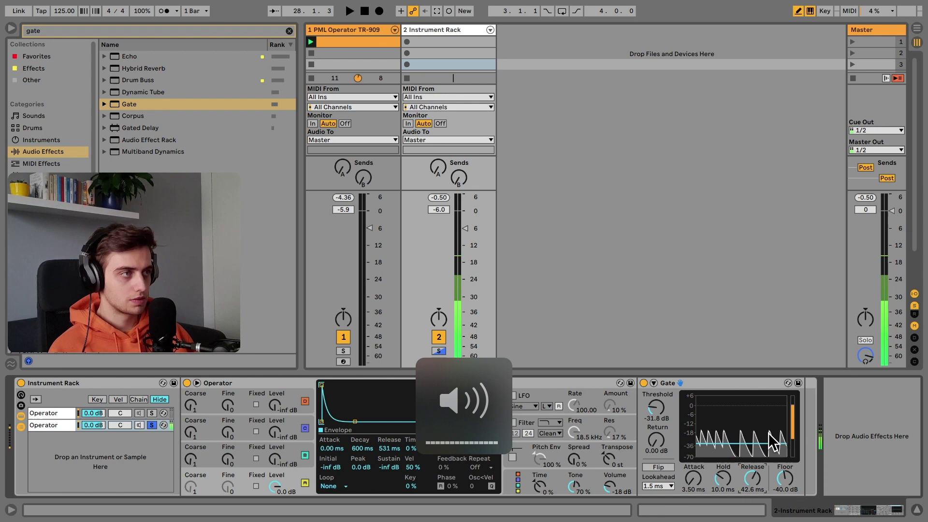
pyautogui.click(150, 426)
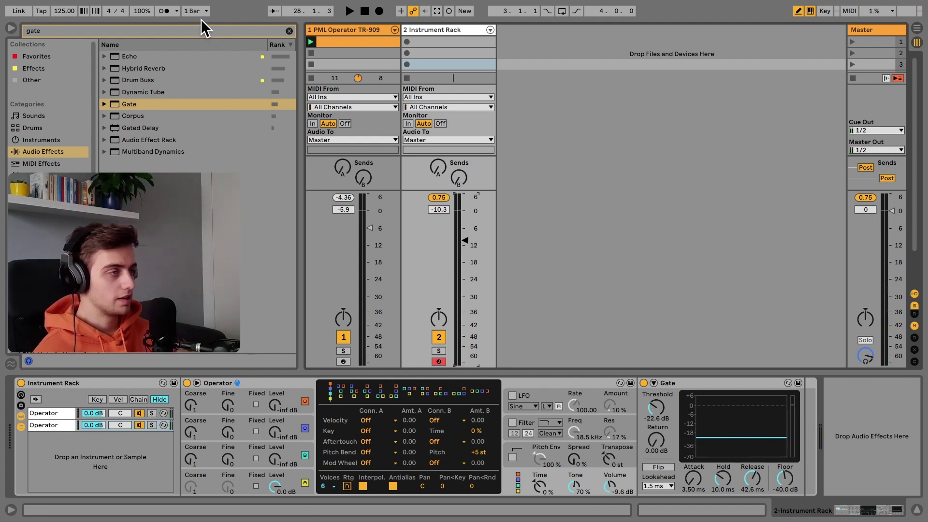
# Step: Search 'eq', add EQ Eight after the Gate, and make band 2 a filter near 864 Hz
pyautogui.click(164, 28)
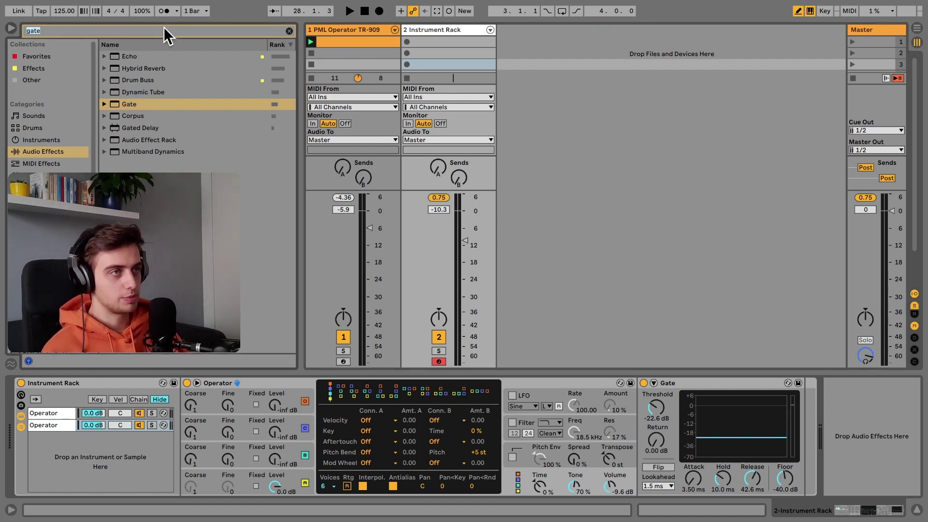
pyautogui.write('eq')
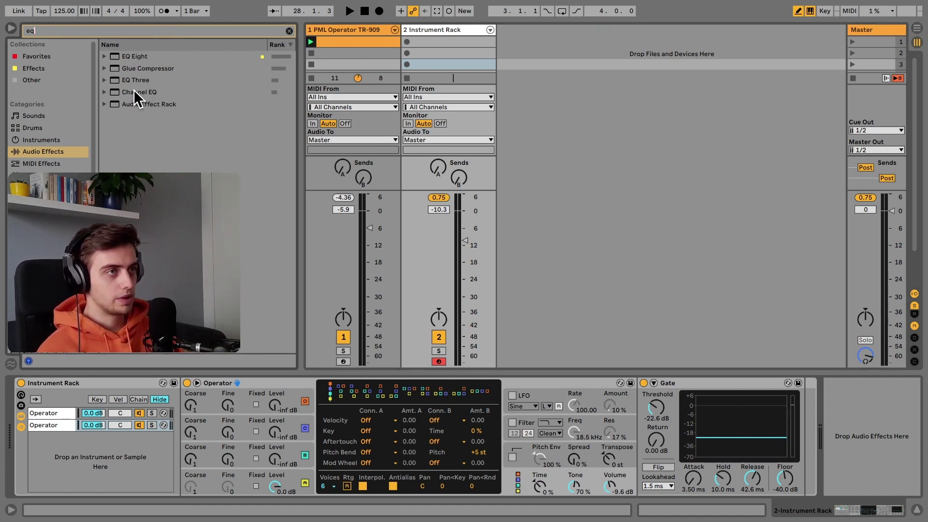
pyautogui.moveTo(138, 80); pyautogui.dragTo(163, 95)
pyautogui.moveTo(135, 56); pyautogui.dragTo(793, 411)
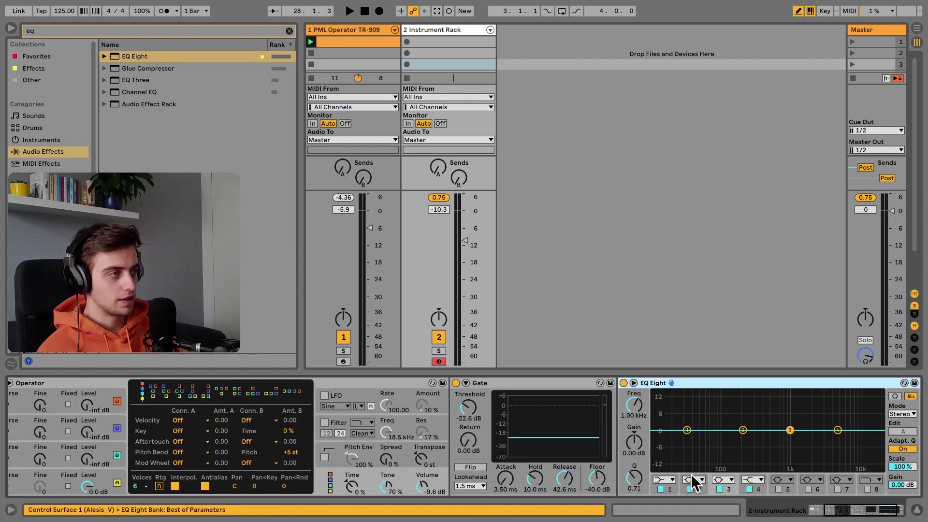
pyautogui.click(695, 480)
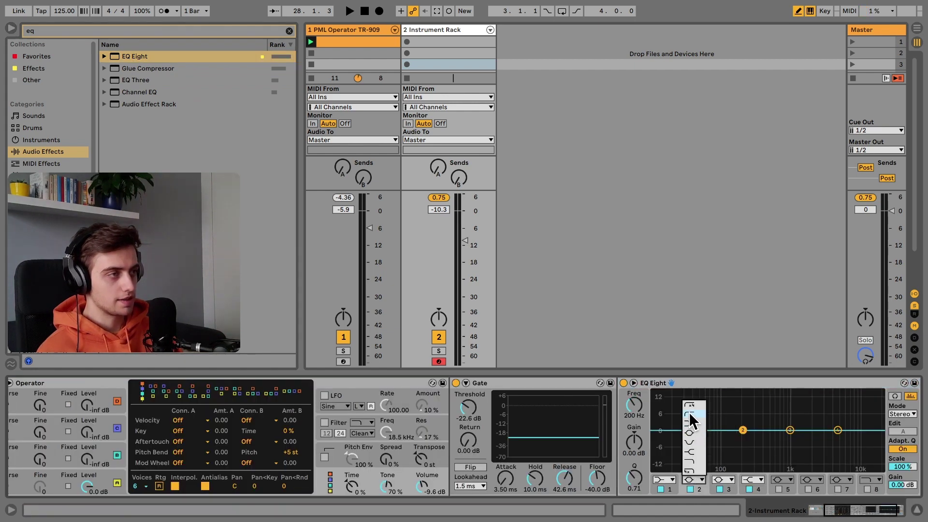
pyautogui.click(689, 412)
pyautogui.moveTo(634, 405); pyautogui.dragTo(634, 377)
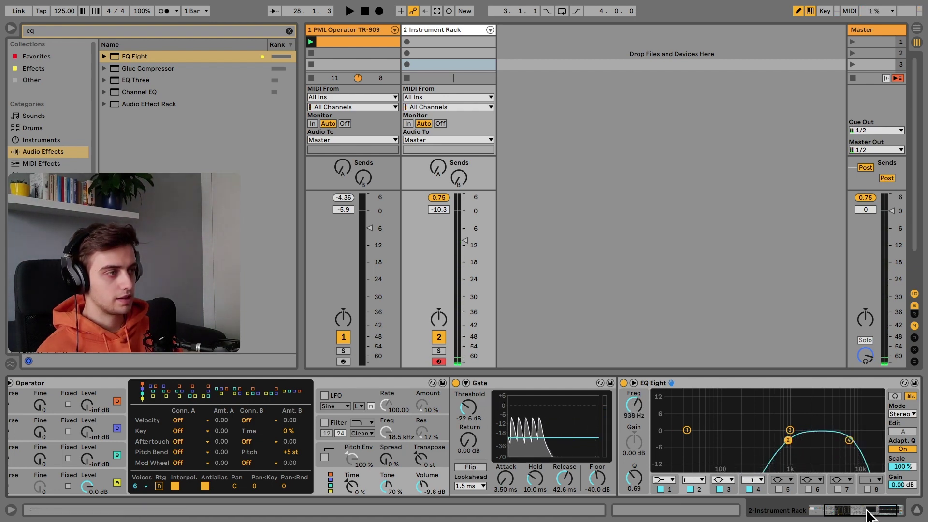
pyautogui.moveTo(868, 515); pyautogui.dragTo(837, 513)
# Step: Place a Glue Compressor after the EQ Eight and lower its makeup to 5.24 dB
pyautogui.click(37, 413)
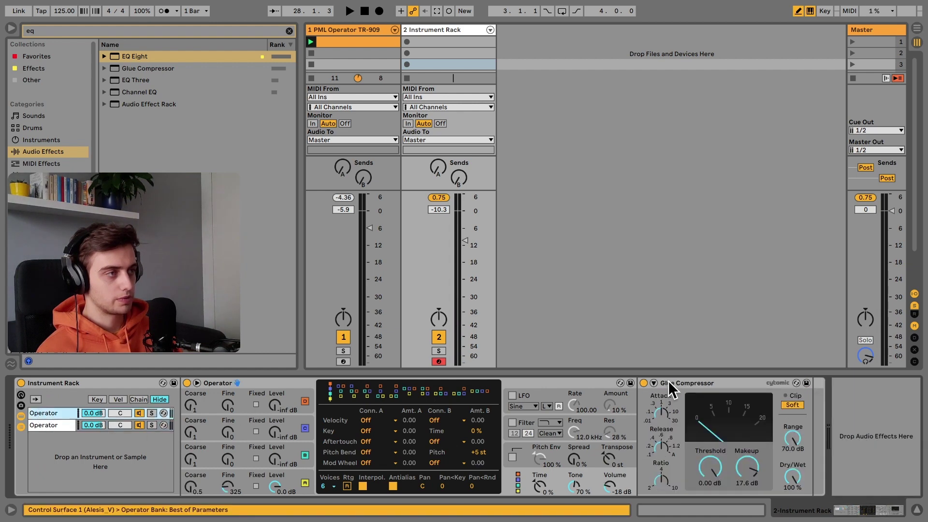
pyautogui.moveTo(668, 381); pyautogui.dragTo(843, 410)
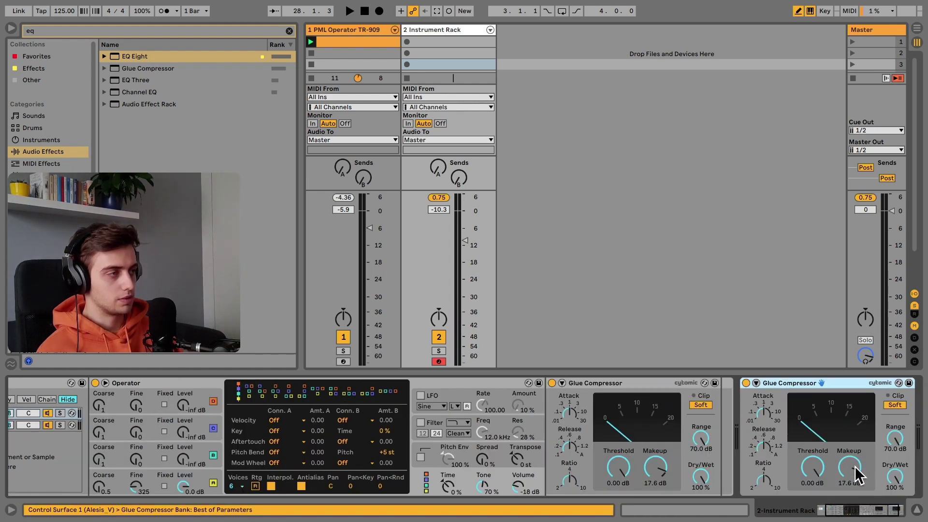
pyautogui.moveTo(856, 475); pyautogui.dragTo(856, 503)
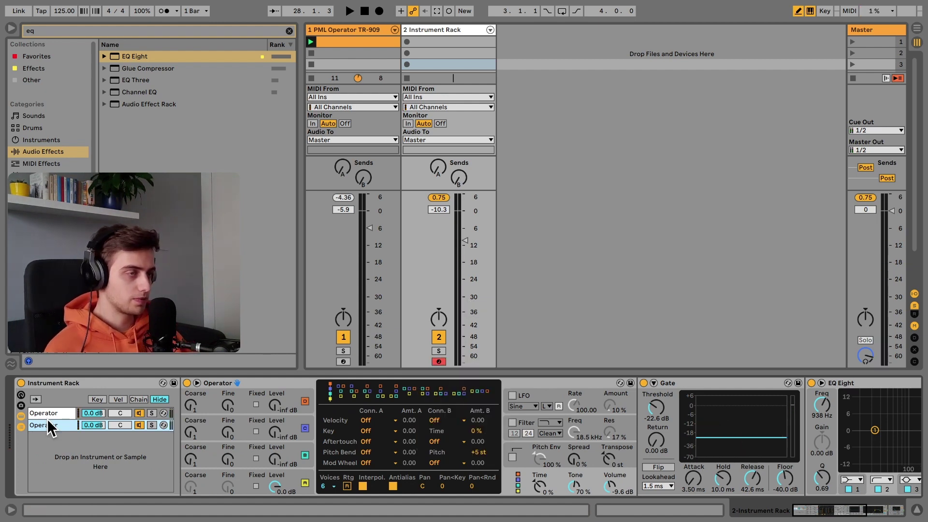
pyautogui.click(880, 518)
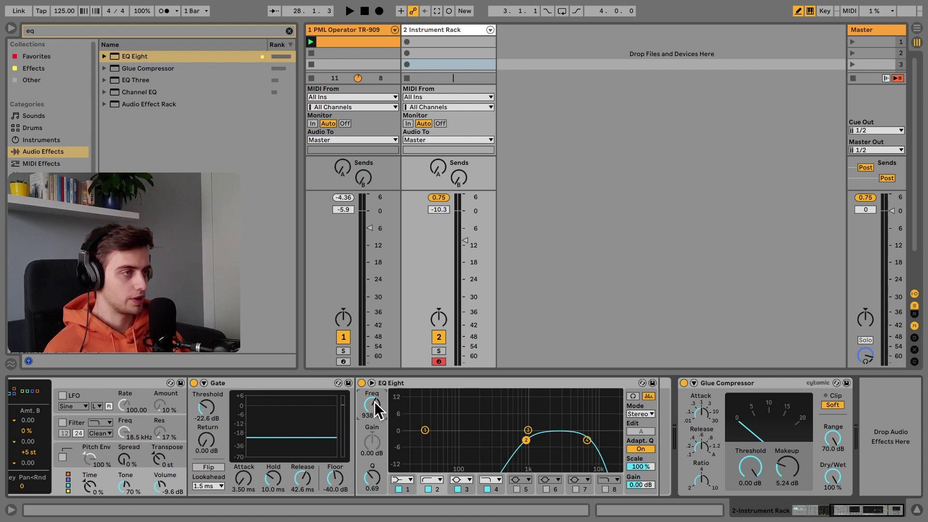
# Step: Map Macro 1 and Macro 2 to the EQ Eight band 2 and band 4 frequencies
pyautogui.click(837, 510)
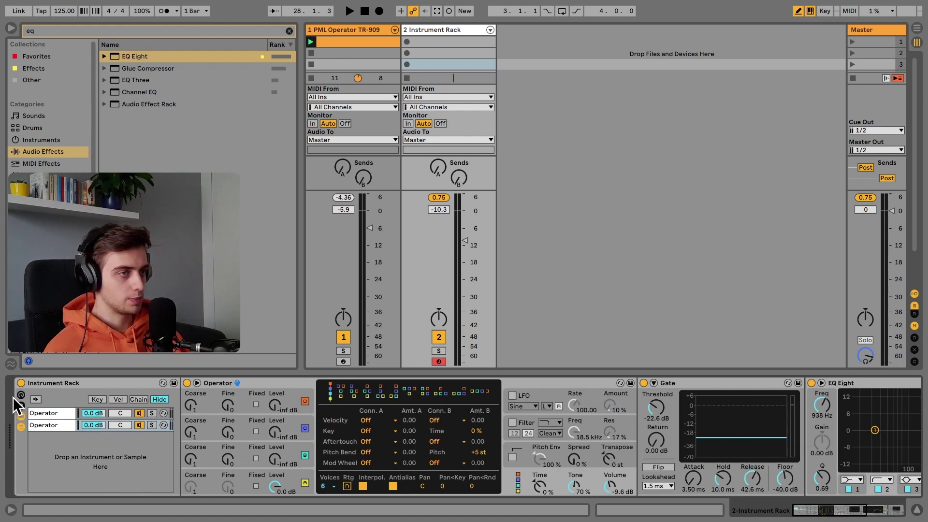
pyautogui.click(18, 395)
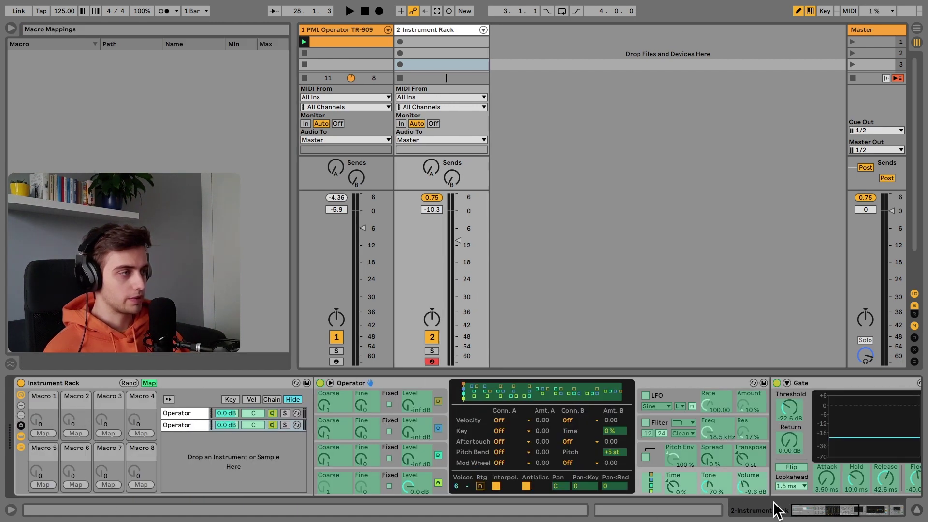
pyautogui.hscroll(5, 486, 421)
pyautogui.hscroll(-5, 40, 436)
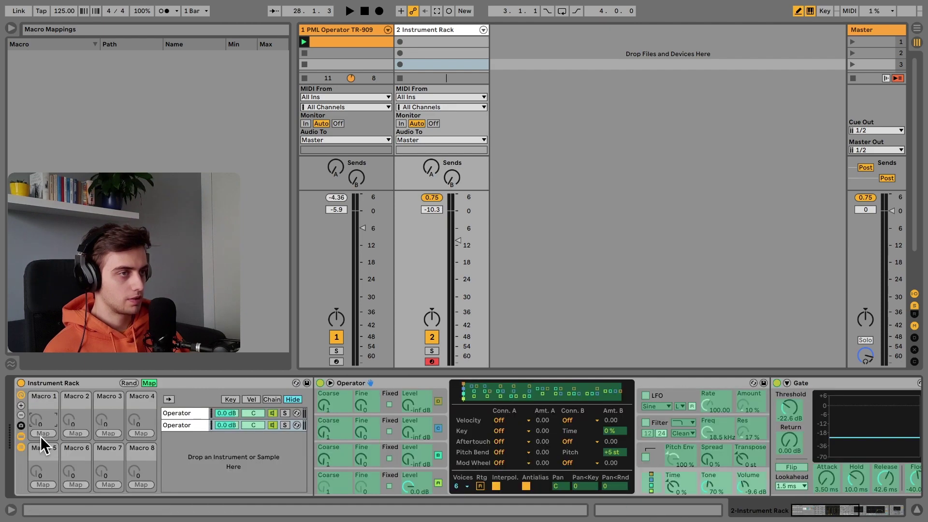
pyautogui.moveTo(821, 511); pyautogui.dragTo(851, 511)
pyautogui.click(526, 440)
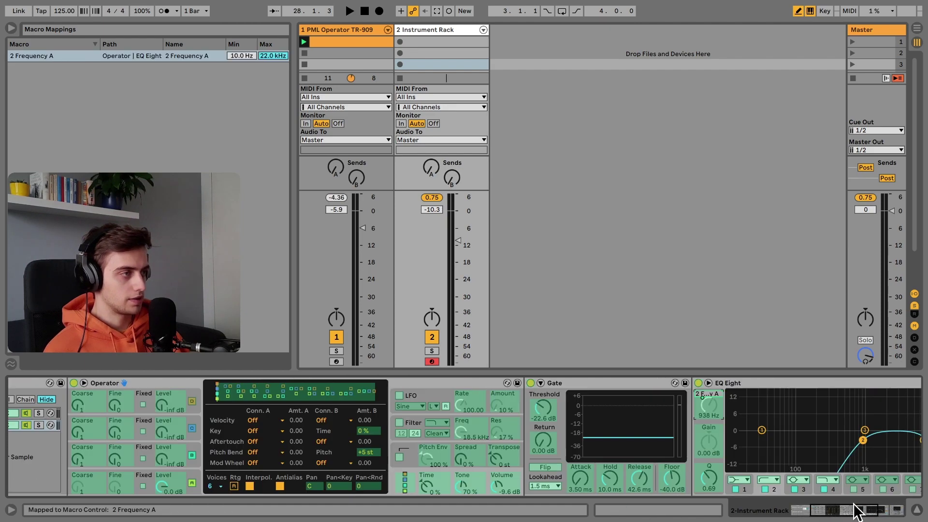
pyautogui.click(586, 440)
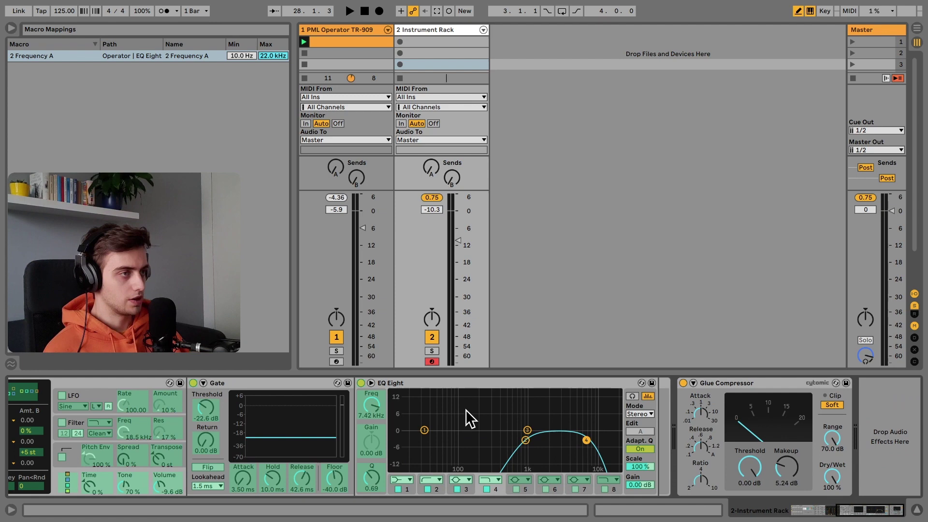
pyautogui.click(378, 410)
pyautogui.hscroll(-5, 498, 484)
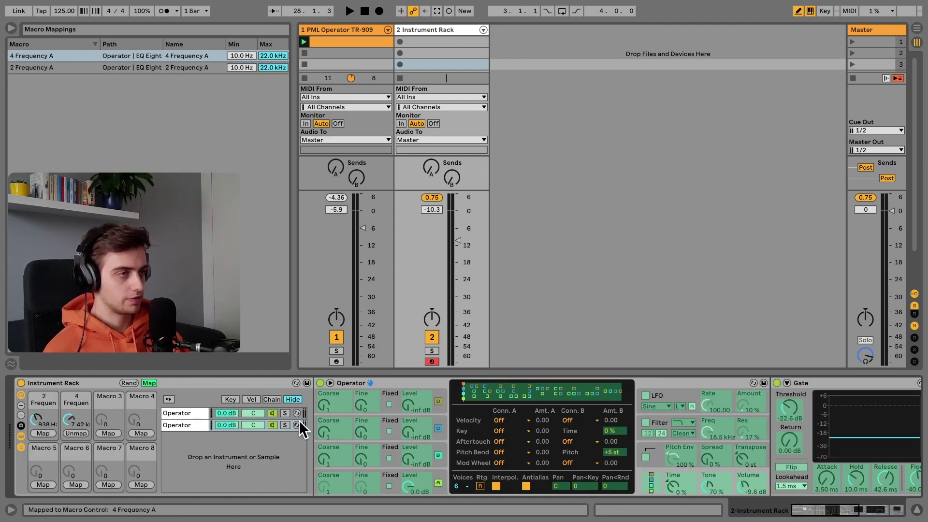
pyautogui.click(185, 414)
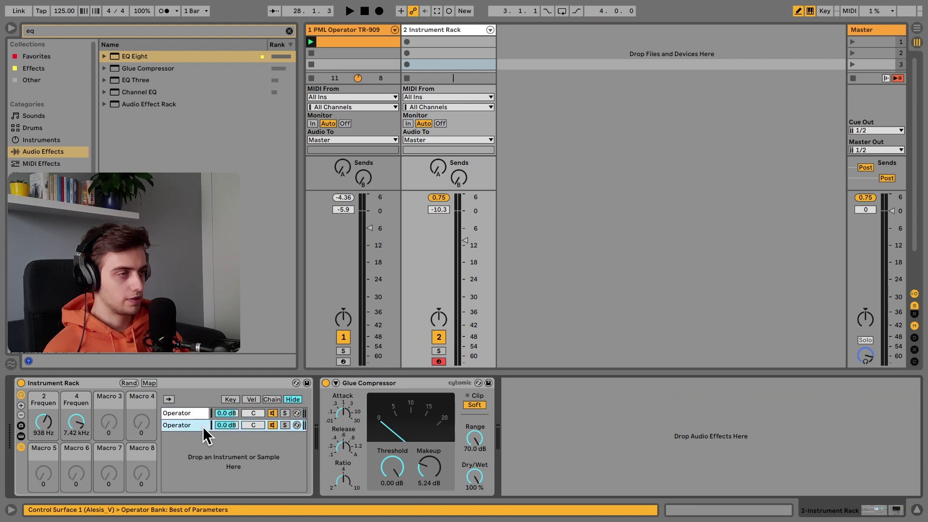
# Step: Map Macro 3 to the noise Operator's decay and release, and Macro 4 to Glue Compressor makeup
pyautogui.click(189, 425)
pyautogui.click(148, 384)
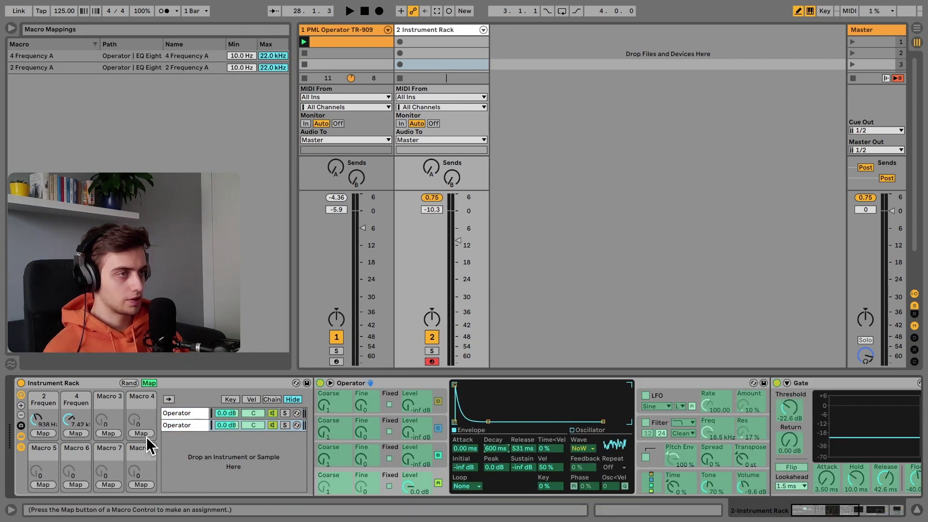
pyautogui.click(104, 434)
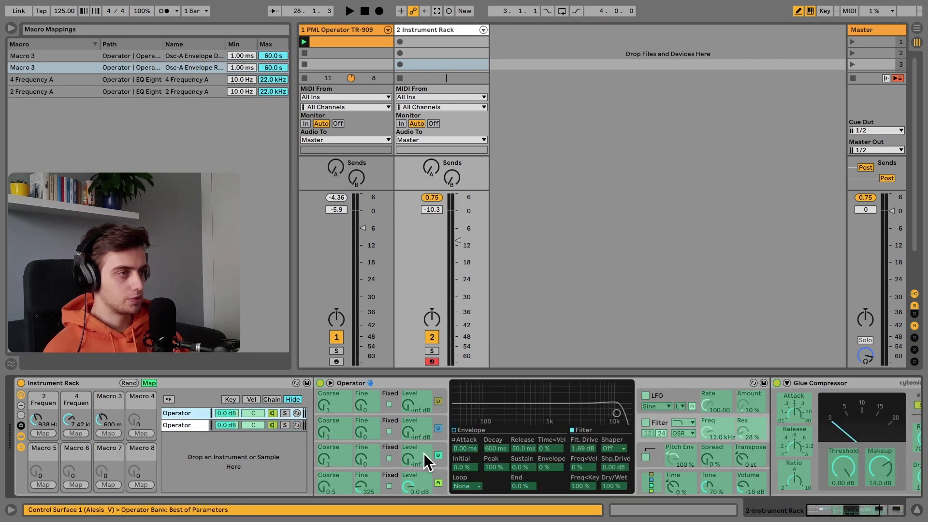
pyautogui.click(142, 433)
pyautogui.click(148, 383)
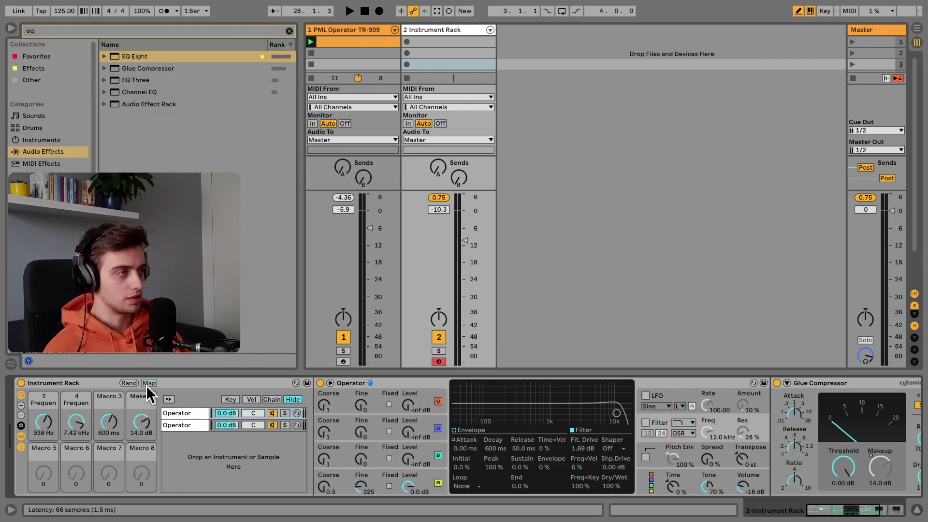
# Step: Raise Macro 1 to 1.27 kHz and rename Macros 2 and 3 'Hi cut' and 'Decay'
pyautogui.moveTo(35, 404); pyautogui.dragTo(43, 398)
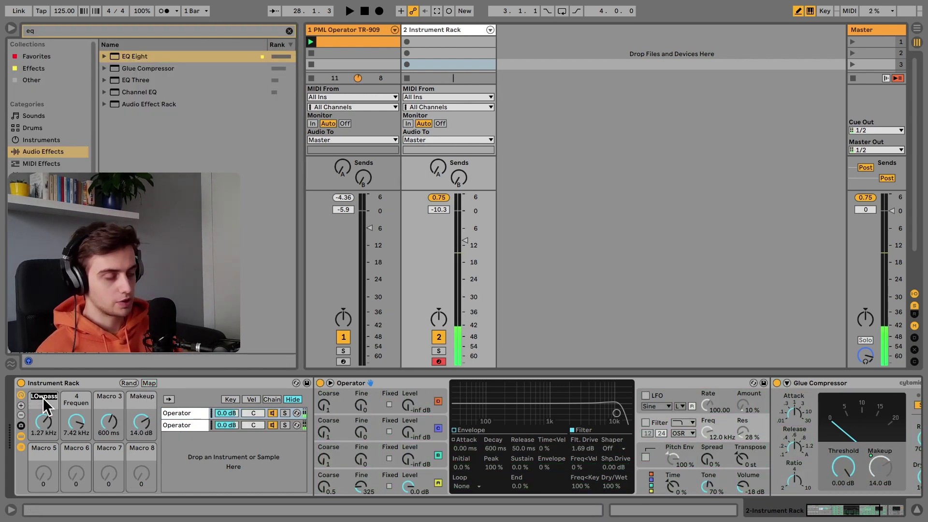
pyautogui.click(72, 402)
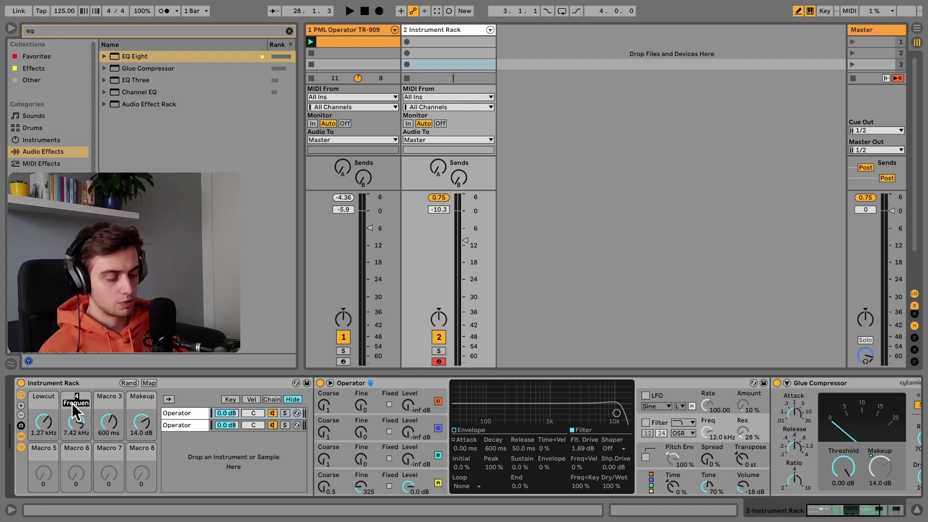
pyautogui.hotkey('ctrl', 'r')
pyautogui.write('Hi cut')
pyautogui.click(110, 424)
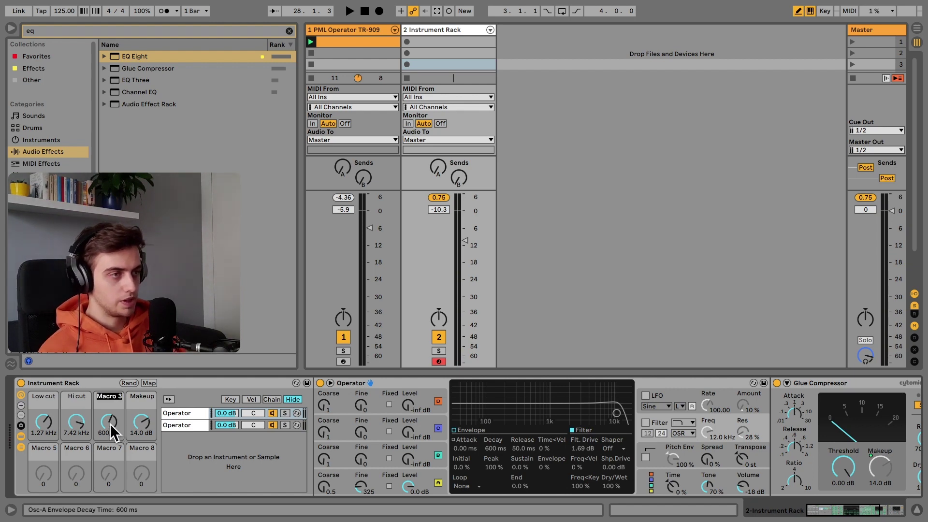
pyautogui.hotkey('ctrl', 'r')
pyautogui.write('Decay')
pyautogui.press('Return')
# Step: Rename Macro 4 'Soft Clip' and display the Macro Mappings list
pyautogui.click(140, 403)
pyautogui.hotkey('ctrl', 'r')
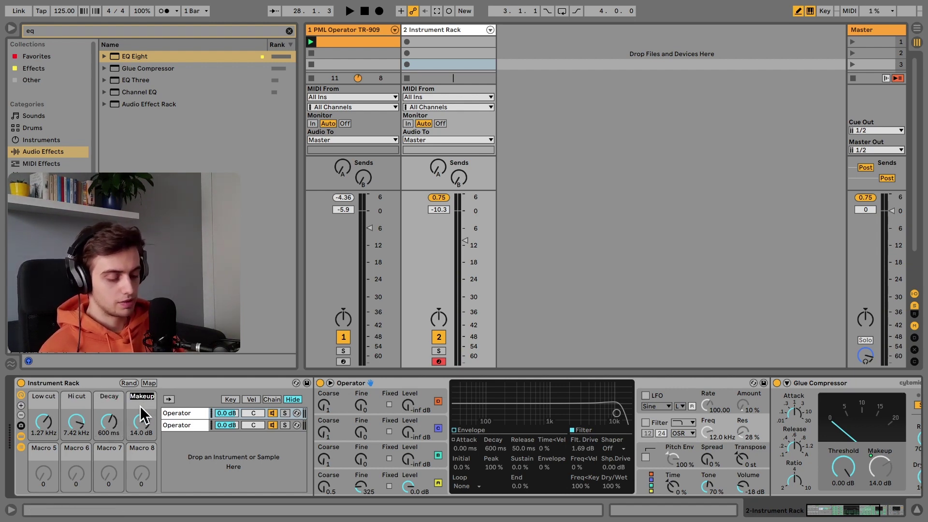
pyautogui.write('Soft Clip')
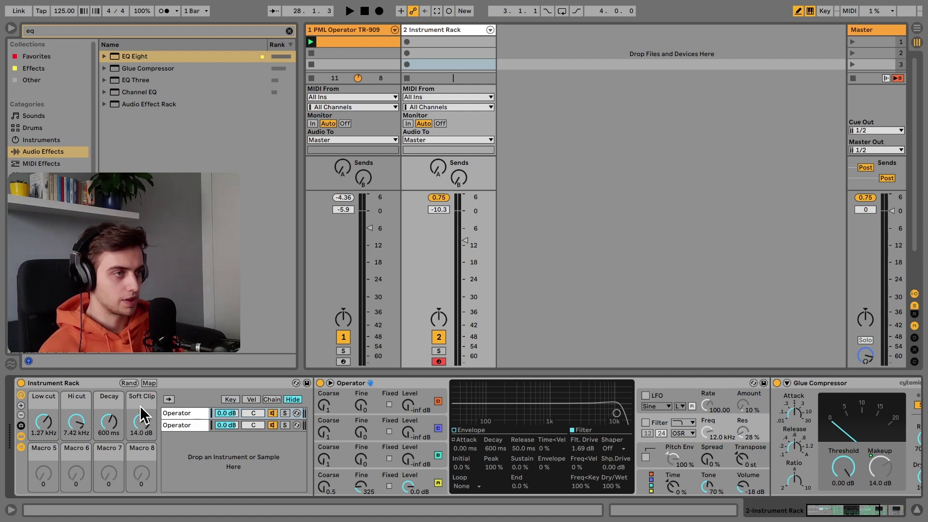
pyautogui.press('Return')
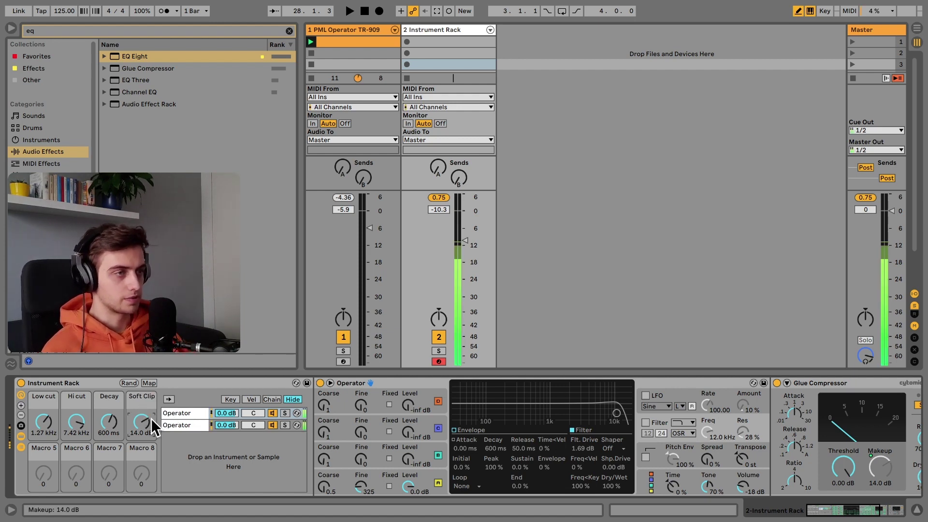
pyautogui.click(149, 383)
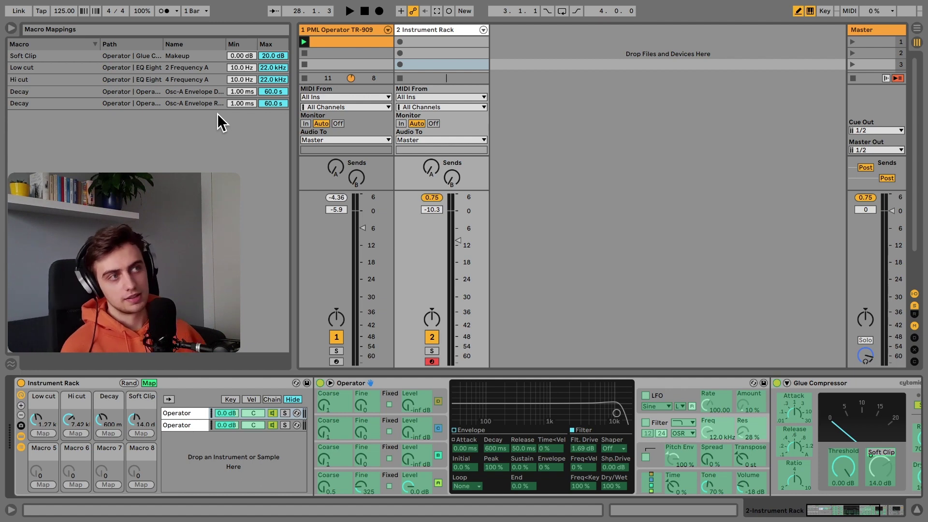
pyautogui.click(145, 383)
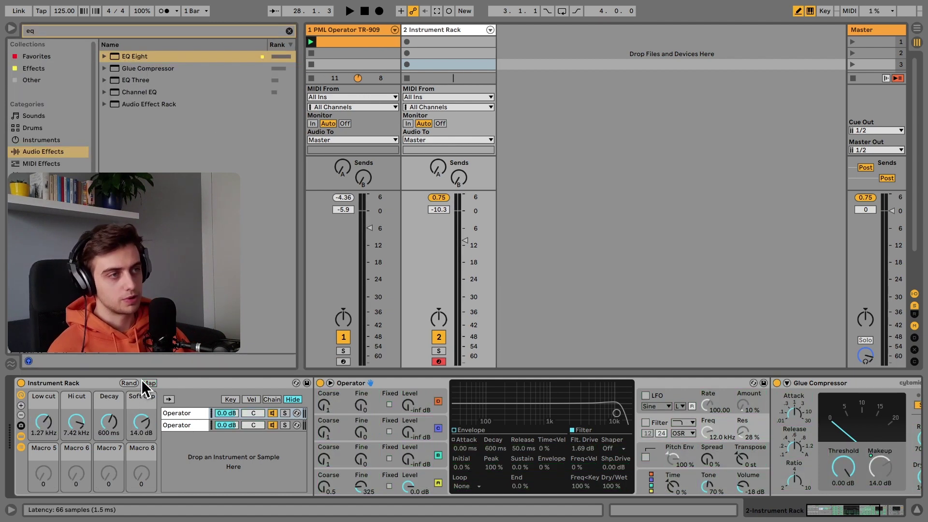
pyautogui.click(145, 383)
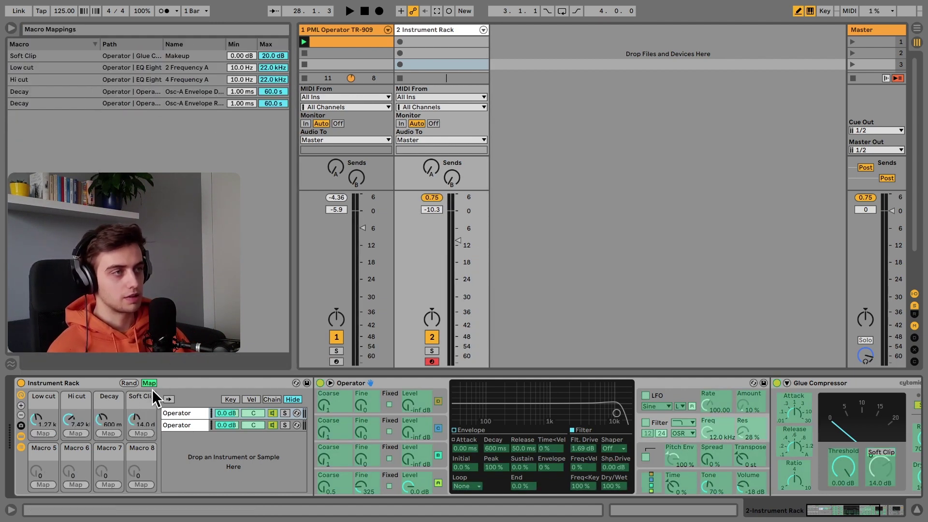